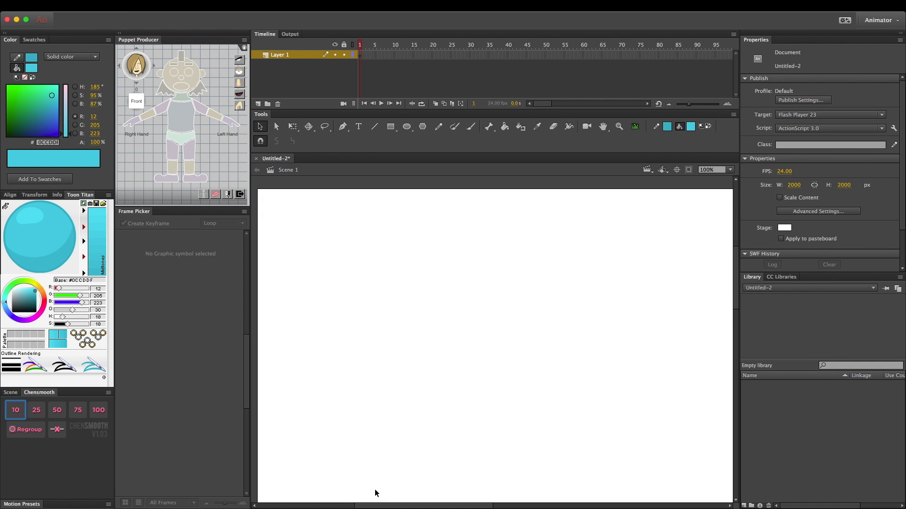
# Step: Make Layer 1 display as transparent and set up the Brush tool with a round tip at size 3
pyautogui.scroll(-3, 376, 493)
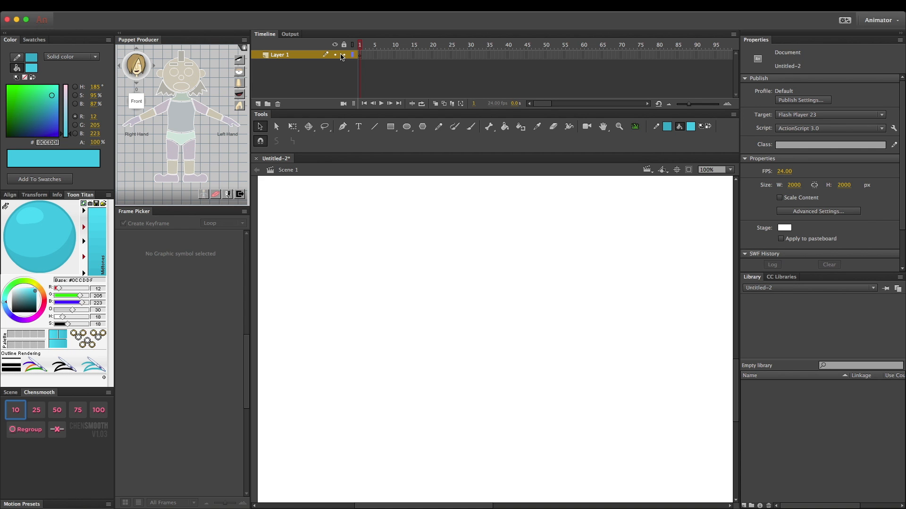
pyautogui.keyDown('shift'); pyautogui.click(334, 54); pyautogui.keyUp('shift')
pyautogui.press('b')
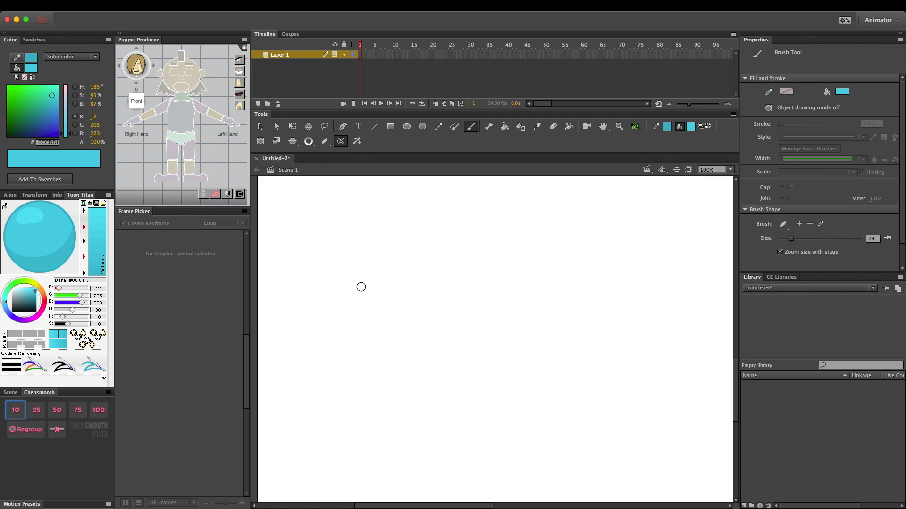
pyautogui.moveTo(348, 272)
pyautogui.mouseDown()
pyautogui.moveTo(355, 261)
pyautogui.moveTo(359, 295)
pyautogui.mouseUp()
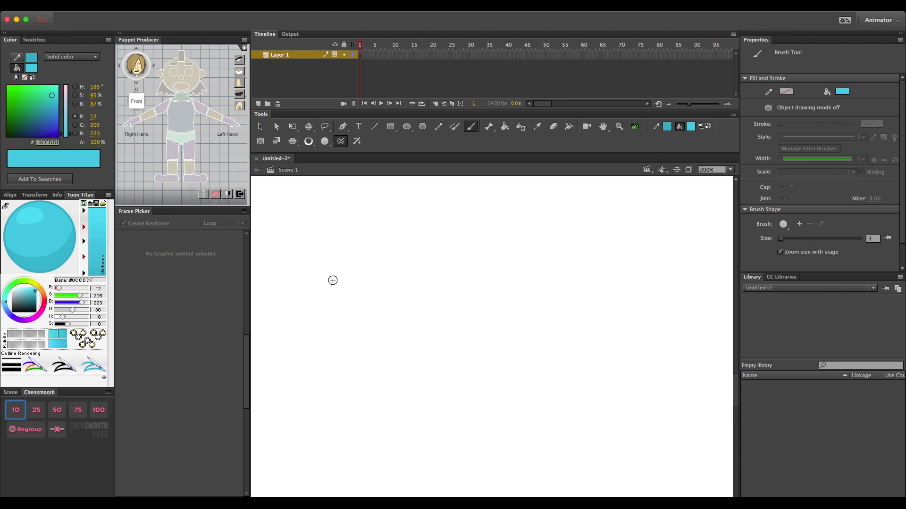
# Step: Sketch a pear-shaped head outline and a rounded-square head outline beside it in light blue
pyautogui.moveTo(344, 296)
pyautogui.mouseDown()
pyautogui.moveTo(356, 255)
pyautogui.moveTo(393, 291)
pyautogui.moveTo(343, 346)
pyautogui.moveTo(394, 289)
pyautogui.mouseUp()
pyautogui.moveTo(462, 251); pyautogui.dragTo(535, 247)
pyautogui.moveTo(469, 246)
pyautogui.mouseDown()
pyautogui.moveTo(454, 300)
pyautogui.moveTo(459, 333)
pyautogui.moveTo(510, 345)
pyautogui.mouseUp()
pyautogui.moveTo(528, 247)
pyautogui.mouseDown()
pyautogui.moveTo(544, 285)
pyautogui.moveTo(543, 334)
pyautogui.moveTo(500, 346)
pyautogui.mouseUp()
pyautogui.hscroll(10, 488, 340)
pyautogui.hscroll(5, 489, 342)
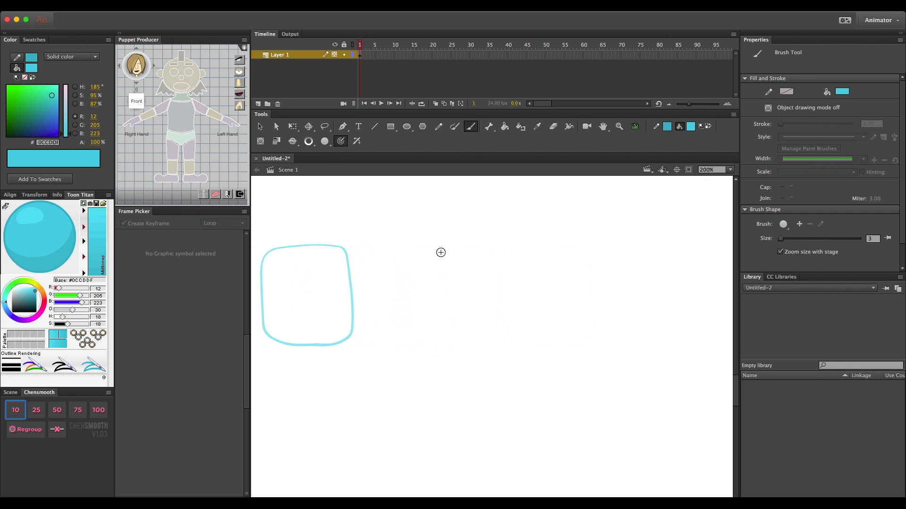
# Step: Sketch an egg-shaped head outline with a narrow chin beside the rounded-square head, redrawing the first stroke
pyautogui.moveTo(449, 247)
pyautogui.mouseDown()
pyautogui.moveTo(516, 286)
pyautogui.moveTo(485, 361)
pyautogui.moveTo(507, 295)
pyautogui.moveTo(472, 344)
pyautogui.mouseUp()
pyautogui.press('super+z')
pyautogui.moveTo(477, 236)
pyautogui.mouseDown()
pyautogui.moveTo(434, 305)
pyautogui.moveTo(471, 345)
pyautogui.mouseUp()
# Step: Sketch a wide, flat oval head outline below the pear-shaped and square heads
pyautogui.scroll(-5, 505, 301)
pyautogui.hscroll(-8, 504, 301)
pyautogui.scroll(4, 505, 302)
pyautogui.scroll(-4, 505, 302)
pyautogui.moveTo(366, 301); pyautogui.dragTo(476, 308)
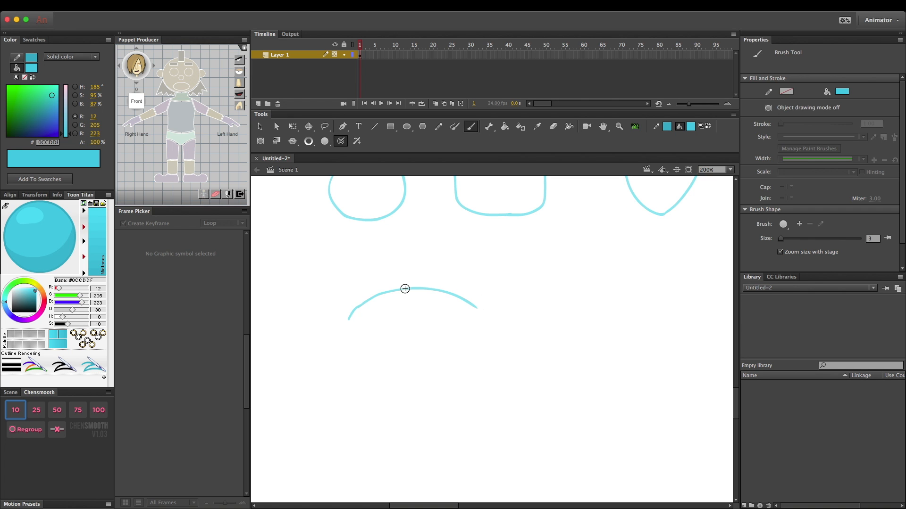
pyautogui.moveTo(363, 304)
pyautogui.mouseDown()
pyautogui.moveTo(475, 326)
pyautogui.moveTo(477, 308)
pyautogui.mouseUp()
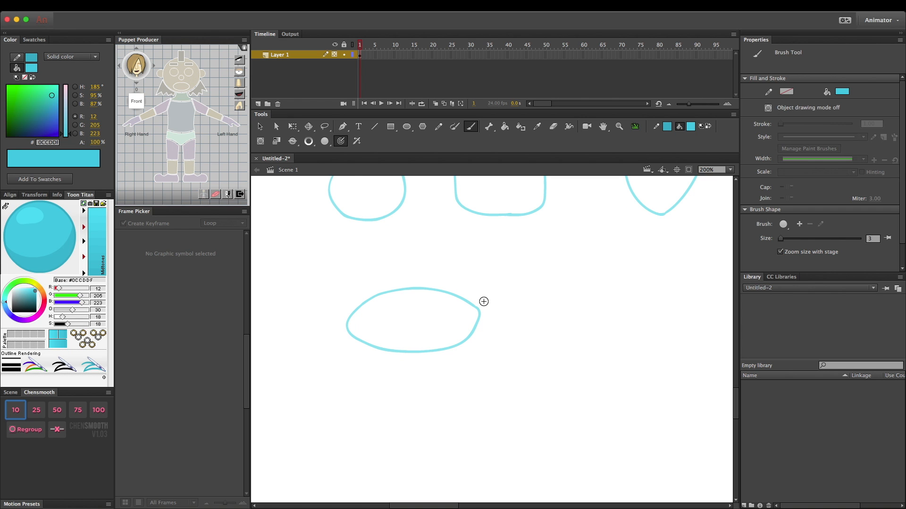
# Step: Sketch a rounded triangular head outline beside the wide oval head, redrawing the first attempt
pyautogui.hscroll(3, 483, 302)
pyautogui.moveTo(541, 281)
pyautogui.mouseDown()
pyautogui.moveTo(594, 346)
pyautogui.moveTo(499, 356)
pyautogui.mouseUp()
pyautogui.hotkey('ctrl', 'z')
pyautogui.moveTo(549, 278)
pyautogui.mouseDown()
pyautogui.moveTo(577, 352)
pyautogui.moveTo(595, 347)
pyautogui.mouseUp()
# Step: Draw a horizontal eye guideline across each of the five head outlines
pyautogui.scroll(6, 627, 299)
pyautogui.hscroll(-6, 627, 299)
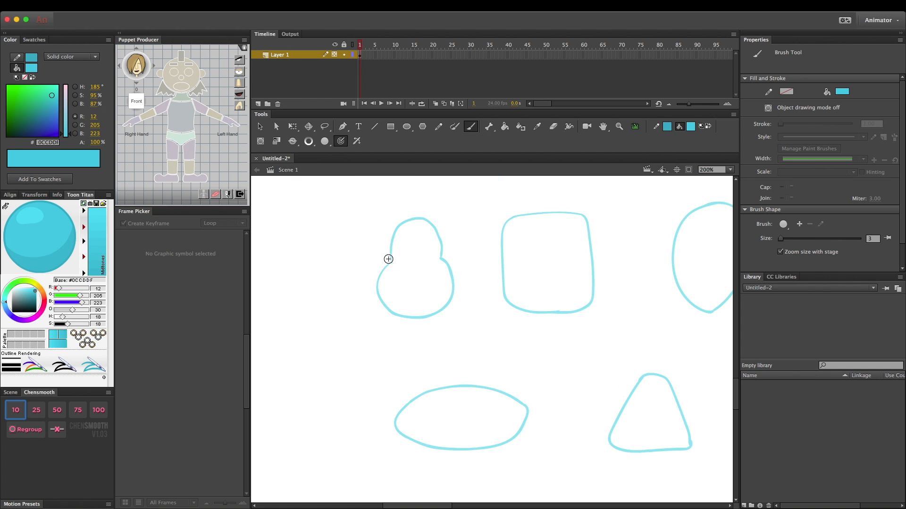
pyautogui.moveTo(390, 259); pyautogui.dragTo(433, 256)
pyautogui.moveTo(502, 259); pyautogui.dragTo(577, 253)
pyautogui.hscroll(18, 627, 256)
pyautogui.hscroll(-6, 627, 257)
pyautogui.moveTo(483, 247); pyautogui.dragTo(566, 247)
pyautogui.hscroll(-12, 573, 247)
pyautogui.scroll(-2, 573, 247)
pyautogui.hscroll(3, 573, 245)
pyautogui.moveTo(354, 389)
pyautogui.mouseDown()
pyautogui.moveTo(392, 378)
pyautogui.moveTo(476, 381)
pyautogui.mouseUp()
pyautogui.moveTo(574, 379); pyautogui.dragTo(630, 380)
# Step: Draw a vertical center guideline down each of the five heads
pyautogui.moveTo(364, 189); pyautogui.dragTo(366, 283)
pyautogui.moveTo(498, 182); pyautogui.dragTo(500, 280)
pyautogui.scroll(4, 665, 193)
pyautogui.moveTo(665, 238); pyautogui.dragTo(659, 348)
pyautogui.scroll(-6, 659, 347)
pyautogui.moveTo(413, 322); pyautogui.dragTo(415, 386)
pyautogui.moveTo(604, 312); pyautogui.dragTo(603, 383)
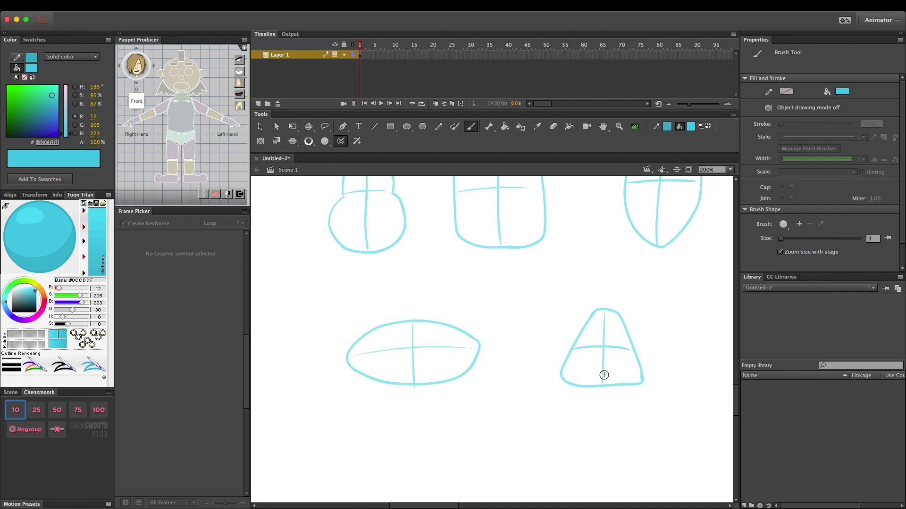
# Step: Draw a pair of small filled oval eyes on the horizontal guideline of each head
pyautogui.scroll(2, 603, 375)
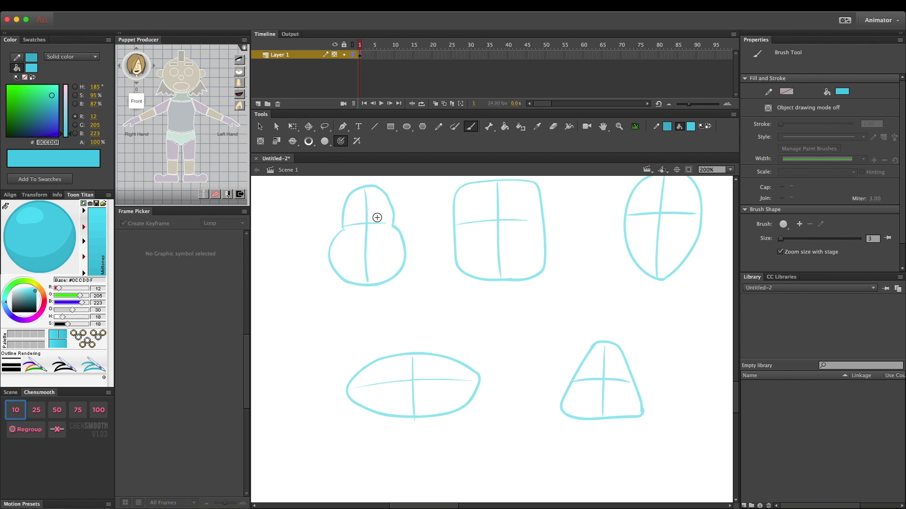
pyautogui.moveTo(378, 218); pyautogui.dragTo(378, 216)
pyautogui.moveTo(353, 221); pyautogui.dragTo(355, 218)
pyautogui.moveTo(479, 218); pyautogui.dragTo(512, 215)
pyautogui.moveTo(393, 382)
pyautogui.mouseDown()
pyautogui.moveTo(390, 373)
pyautogui.moveTo(431, 376)
pyautogui.mouseUp()
pyautogui.moveTo(590, 377); pyautogui.dragTo(614, 377)
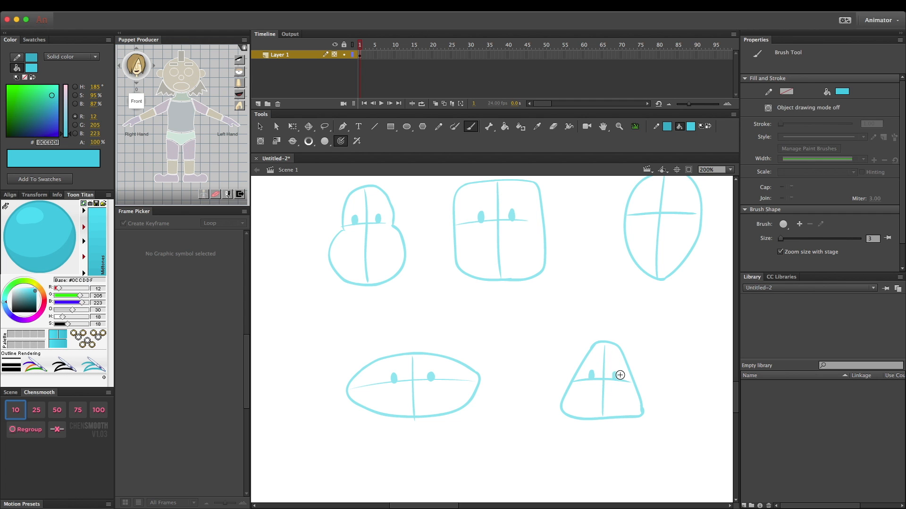
pyautogui.moveTo(645, 210); pyautogui.dragTo(646, 207)
pyautogui.moveTo(672, 205); pyautogui.dragTo(673, 210)
pyautogui.moveTo(359, 229); pyautogui.dragTo(373, 235)
pyautogui.moveTo(360, 231)
pyautogui.mouseDown()
pyautogui.moveTo(350, 252)
pyautogui.moveTo(365, 255)
pyautogui.moveTo(375, 227)
pyautogui.mouseUp()
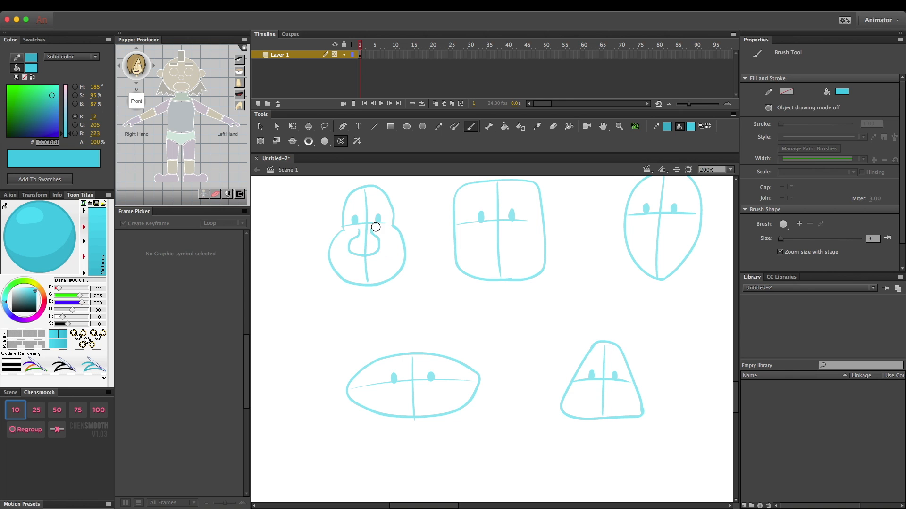
pyautogui.press('super+z')
pyautogui.press('super+z')
# Step: Draw a rounded, U-shaped nose on the center guideline between the eyes of every head
pyautogui.moveTo(357, 230)
pyautogui.mouseDown()
pyautogui.moveTo(354, 239)
pyautogui.moveTo(375, 229)
pyautogui.mouseUp()
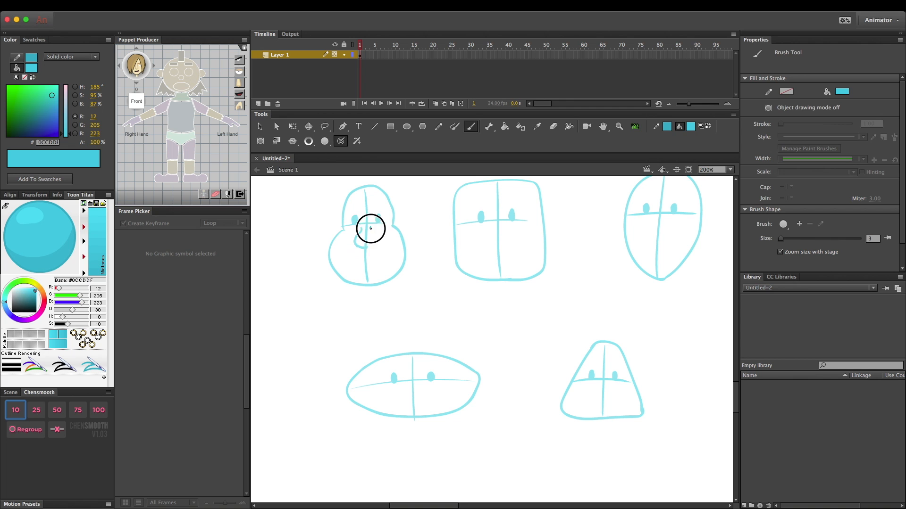
pyautogui.moveTo(487, 226)
pyautogui.mouseDown()
pyautogui.moveTo(491, 245)
pyautogui.moveTo(503, 226)
pyautogui.mouseUp()
pyautogui.moveTo(649, 218)
pyautogui.mouseDown()
pyautogui.moveTo(651, 235)
pyautogui.moveTo(668, 224)
pyautogui.moveTo(657, 228)
pyautogui.mouseUp()
pyautogui.moveTo(404, 380)
pyautogui.mouseDown()
pyautogui.moveTo(419, 378)
pyautogui.moveTo(412, 400)
pyautogui.moveTo(406, 380)
pyautogui.mouseUp()
pyautogui.moveTo(595, 377)
pyautogui.mouseDown()
pyautogui.moveTo(606, 396)
pyautogui.moveTo(609, 378)
pyautogui.mouseUp()
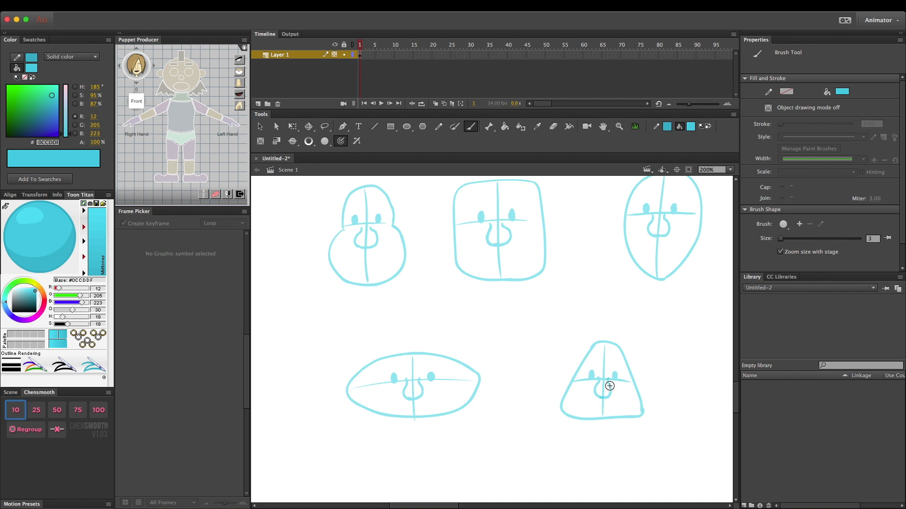
# Step: Draw a short, slightly curved mouth line below the nose on each of the five heads
pyautogui.moveTo(349, 259); pyautogui.dragTo(381, 260)
pyautogui.moveTo(483, 258); pyautogui.dragTo(511, 257)
pyautogui.moveTo(646, 254); pyautogui.dragTo(670, 254)
pyautogui.moveTo(401, 407); pyautogui.dragTo(425, 408)
pyautogui.moveTo(589, 407); pyautogui.dragTo(614, 405)
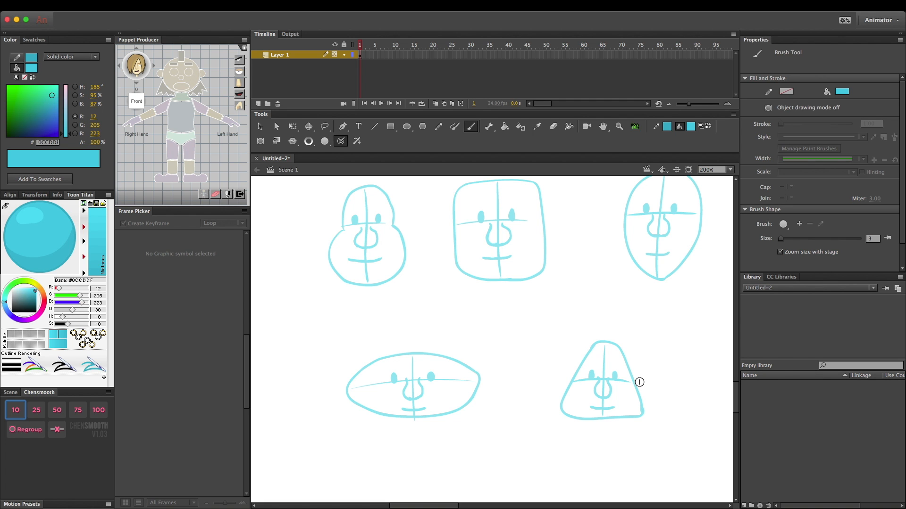
# Step: Add small rounded ears to both sides of all five heads, level with the eye guidelines
pyautogui.scroll(3, 639, 382)
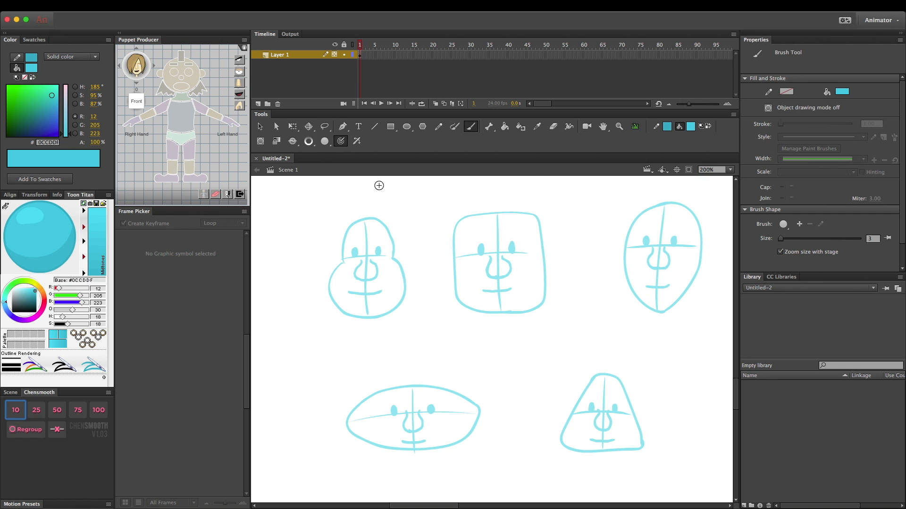
pyautogui.moveTo(399, 250); pyautogui.dragTo(397, 264)
pyautogui.moveTo(342, 250); pyautogui.dragTo(342, 263)
pyautogui.moveTo(452, 253); pyautogui.dragTo(453, 268)
pyautogui.moveTo(546, 245); pyautogui.dragTo(547, 260)
pyautogui.moveTo(624, 242); pyautogui.dragTo(624, 259)
pyautogui.moveTo(701, 241); pyautogui.dragTo(701, 251)
pyautogui.moveTo(345, 412); pyautogui.dragTo(343, 425)
pyautogui.moveTo(480, 408); pyautogui.dragTo(483, 421)
pyautogui.moveTo(570, 411); pyautogui.dragTo(565, 422)
pyautogui.moveTo(633, 409); pyautogui.dragTo(638, 418)
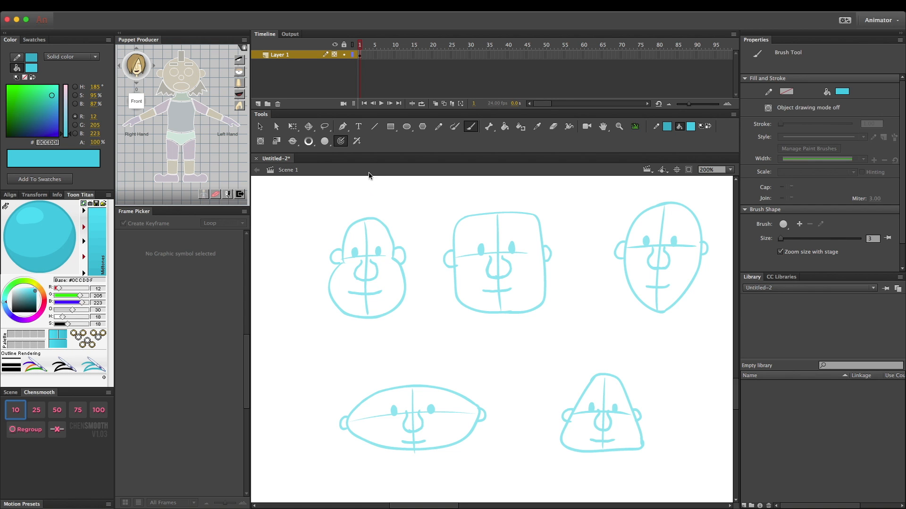
# Step: Draw parted hair with a swept fringe over the top of the pear-shaped head
pyautogui.moveTo(358, 219); pyautogui.dragTo(392, 241)
pyautogui.moveTo(358, 224); pyautogui.dragTo(336, 253)
pyautogui.moveTo(349, 208); pyautogui.dragTo(395, 248)
pyautogui.moveTo(361, 206); pyautogui.dragTo(333, 250)
# Step: Draw a flat-top haircut with a pointed hairline on the rounded-square head, undoing and redrawing stray strokes
pyautogui.moveTo(478, 221)
pyautogui.mouseDown()
pyautogui.moveTo(496, 235)
pyautogui.moveTo(514, 222)
pyautogui.moveTo(482, 226)
pyautogui.moveTo(527, 240)
pyautogui.moveTo(541, 257)
pyautogui.mouseUp()
pyautogui.moveTo(469, 224)
pyautogui.mouseDown()
pyautogui.moveTo(456, 256)
pyautogui.moveTo(442, 214)
pyautogui.mouseUp()
pyautogui.moveTo(544, 250); pyautogui.dragTo(557, 222)
pyautogui.press('super+z')
pyautogui.press('super+z')
pyautogui.moveTo(451, 250); pyautogui.dragTo(441, 209)
pyautogui.moveTo(542, 252); pyautogui.dragTo(555, 212)
pyautogui.moveTo(442, 209)
pyautogui.mouseDown()
pyautogui.moveTo(554, 204)
pyautogui.moveTo(552, 214)
pyautogui.mouseUp()
pyautogui.press('super+z')
# Step: Draw a full, side-swept hairstyle on the egg-shaped head, undoing the strokes that miss
pyautogui.scroll(3, 559, 219)
pyautogui.moveTo(640, 246)
pyautogui.mouseDown()
pyautogui.moveTo(700, 275)
pyautogui.moveTo(700, 259)
pyautogui.mouseUp()
pyautogui.press('super+z')
pyautogui.press('super+z')
pyautogui.moveTo(641, 247)
pyautogui.mouseDown()
pyautogui.moveTo(702, 268)
pyautogui.moveTo(629, 280)
pyautogui.mouseUp()
pyautogui.moveTo(639, 230)
pyautogui.mouseDown()
pyautogui.moveTo(618, 275)
pyautogui.moveTo(700, 239)
pyautogui.moveTo(706, 274)
pyautogui.mouseUp()
pyautogui.press('super+z')
# Step: Draw hair patches above both ears of the wide oval head, leaving the crown bald
pyautogui.scroll(-9, 462, 319)
pyautogui.moveTo(442, 323); pyautogui.dragTo(480, 349)
pyautogui.moveTo(373, 331); pyautogui.dragTo(348, 353)
pyautogui.moveTo(373, 328); pyautogui.dragTo(346, 353)
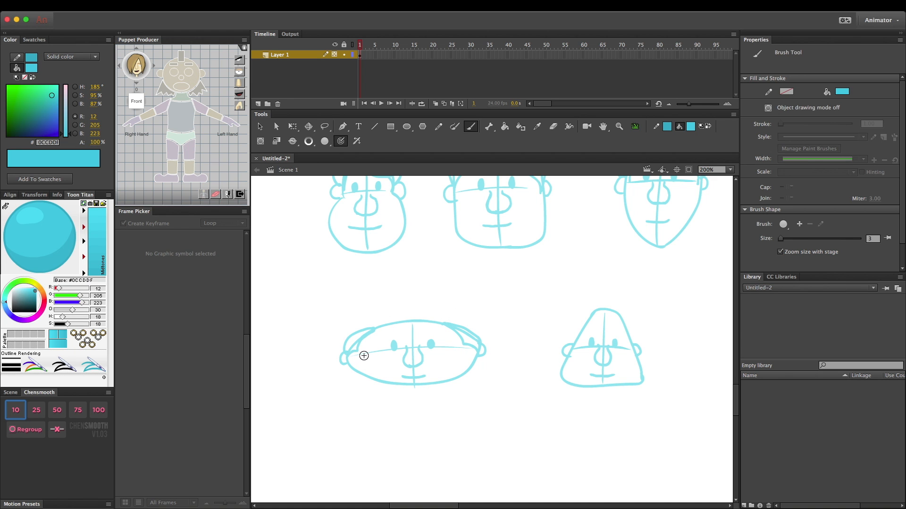
# Step: Draw a hairline and curly, scalloped hair around the top of the triangular head, undoing the first outer outline
pyautogui.moveTo(604, 323); pyautogui.dragTo(586, 331)
pyautogui.moveTo(604, 323)
pyautogui.mouseDown()
pyautogui.moveTo(624, 332)
pyautogui.moveTo(578, 345)
pyautogui.mouseUp()
pyautogui.moveTo(624, 333); pyautogui.dragTo(630, 345)
pyautogui.moveTo(569, 344)
pyautogui.mouseDown()
pyautogui.moveTo(576, 305)
pyautogui.moveTo(639, 344)
pyautogui.moveTo(635, 309)
pyautogui.mouseUp()
pyautogui.press('super+z')
pyautogui.press('super+z')
pyautogui.moveTo(573, 343)
pyautogui.mouseDown()
pyautogui.moveTo(576, 314)
pyautogui.moveTo(631, 299)
pyautogui.moveTo(639, 349)
pyautogui.mouseUp()
# Step: Add chin details: stubble on the pear-shaped head, goatees on the egg-shaped and oval heads, and a chin curve on the triangular head
pyautogui.press('super+1')
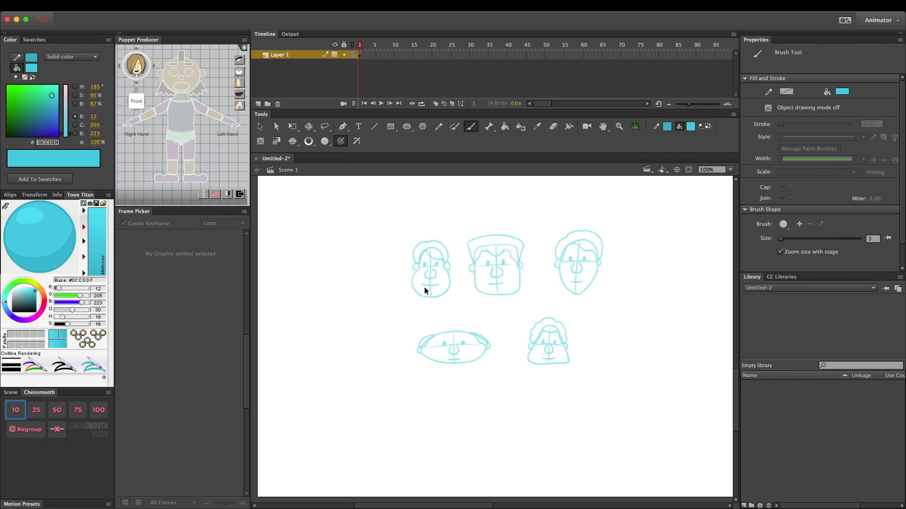
pyautogui.press('super+equal')
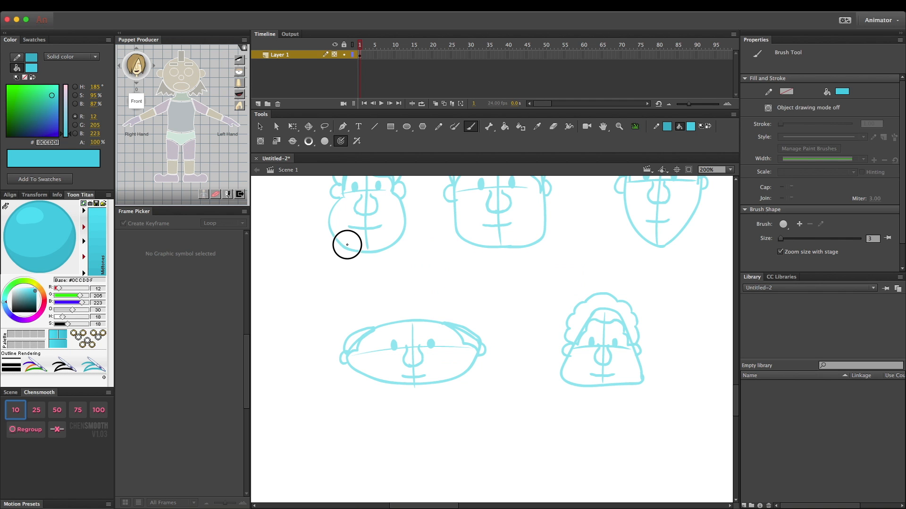
pyautogui.moveTo(369, 250); pyautogui.dragTo(390, 251)
pyautogui.moveTo(652, 234)
pyautogui.mouseDown()
pyautogui.moveTo(666, 235)
pyautogui.moveTo(668, 253)
pyautogui.moveTo(646, 253)
pyautogui.moveTo(668, 252)
pyautogui.mouseUp()
pyautogui.moveTo(580, 378)
pyautogui.mouseDown()
pyautogui.moveTo(605, 390)
pyautogui.moveTo(628, 378)
pyautogui.mouseUp()
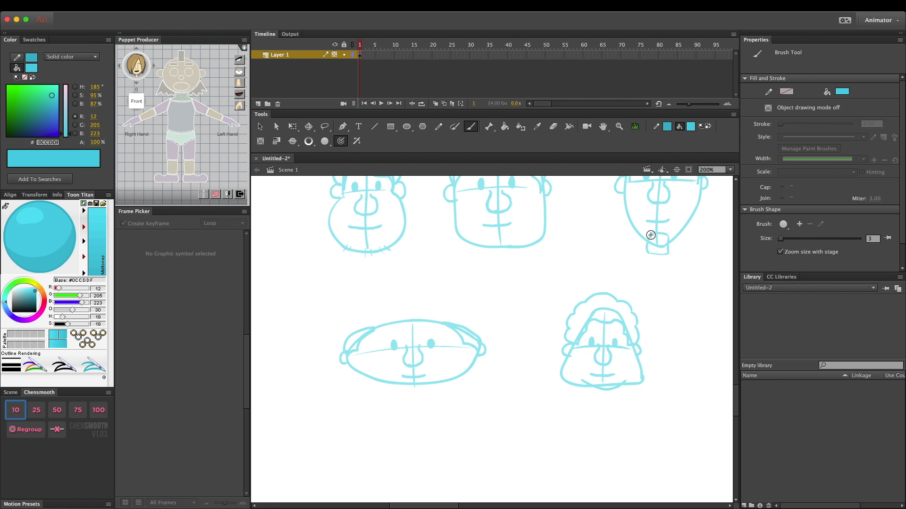
pyautogui.moveTo(659, 233)
pyautogui.mouseDown()
pyautogui.moveTo(664, 256)
pyautogui.moveTo(645, 249)
pyautogui.moveTo(667, 249)
pyautogui.mouseUp()
pyautogui.moveTo(400, 367)
pyautogui.mouseDown()
pyautogui.moveTo(392, 378)
pyautogui.moveTo(404, 392)
pyautogui.moveTo(432, 382)
pyautogui.moveTo(423, 392)
pyautogui.moveTo(429, 381)
pyautogui.mouseUp()
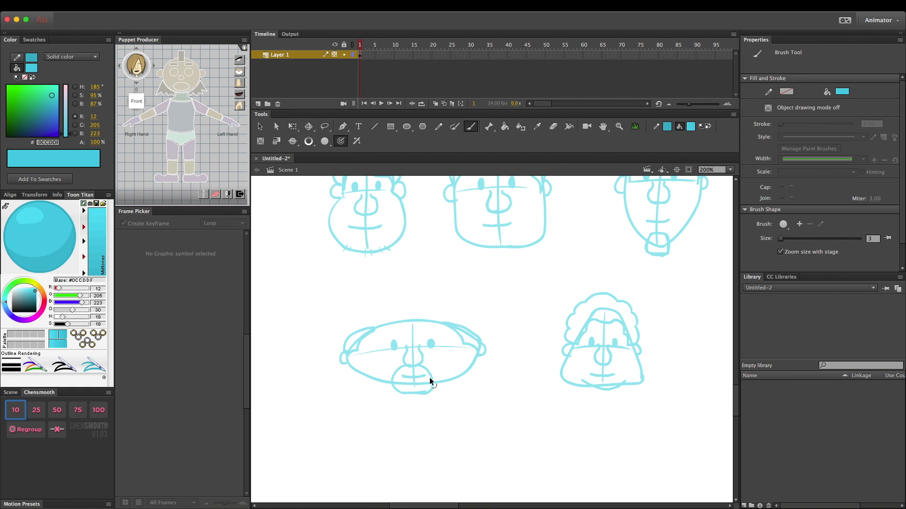
pyautogui.press('super+minus')
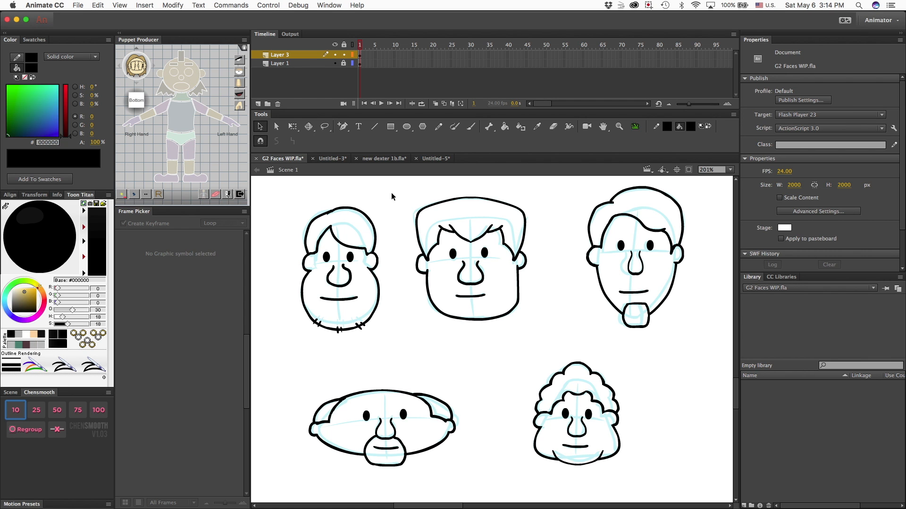
# Step: Select the inked line art of the square head to inspect it, and clear the selection
pyautogui.moveTo(407, 181)
pyautogui.mouseDown()
pyautogui.moveTo(432, 224)
pyautogui.moveTo(540, 344)
pyautogui.mouseUp()
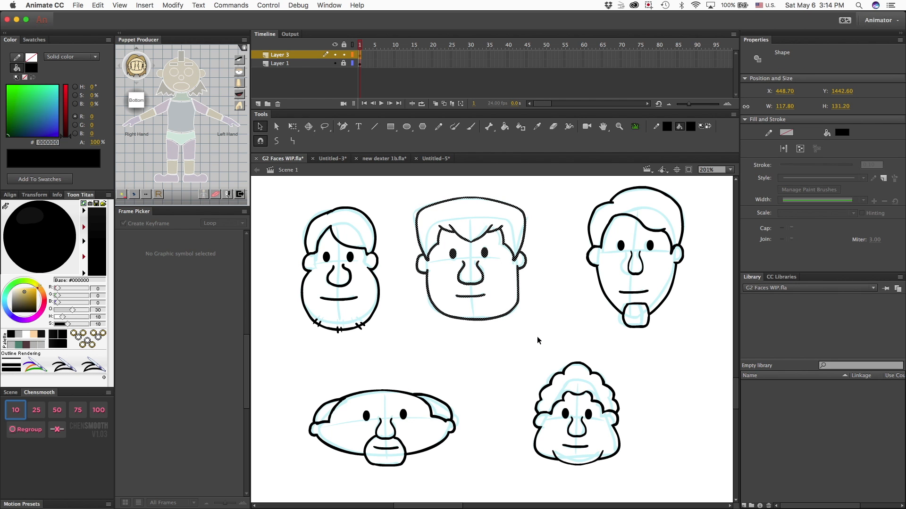
pyautogui.click(489, 352)
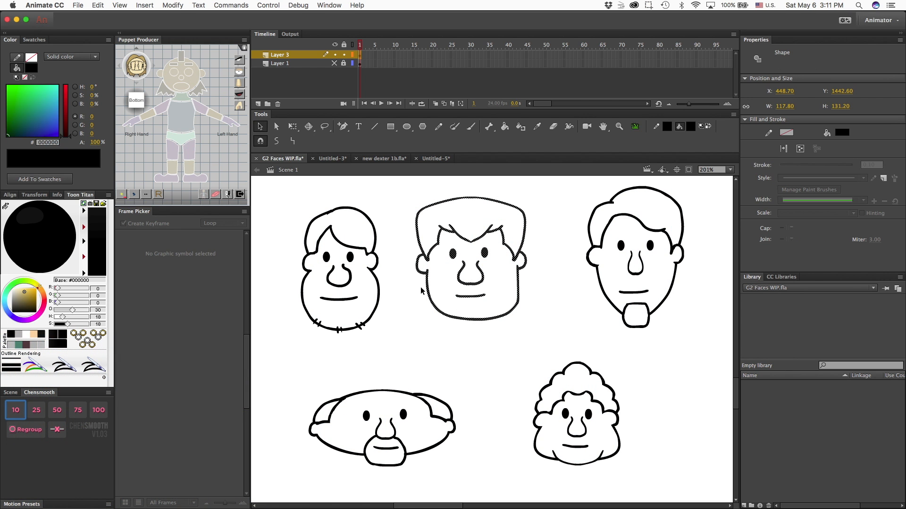
pyautogui.click(404, 327)
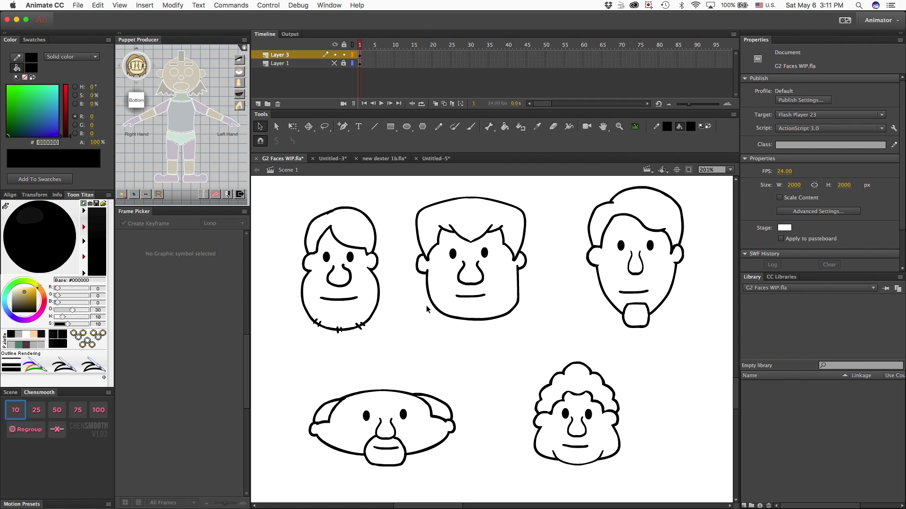
# Step: Show the blue sketch on Layer 1 and hide the ink lines on Layer 3
pyautogui.click(335, 65)
pyautogui.click(335, 55)
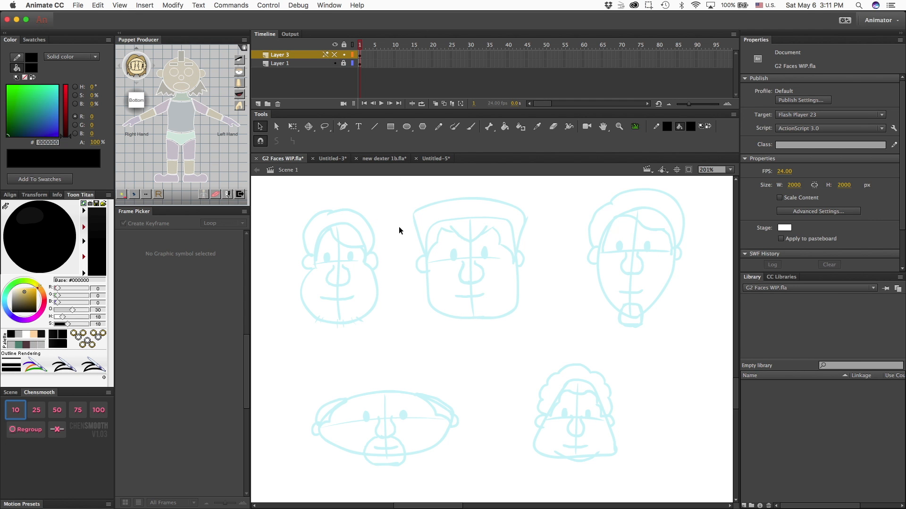